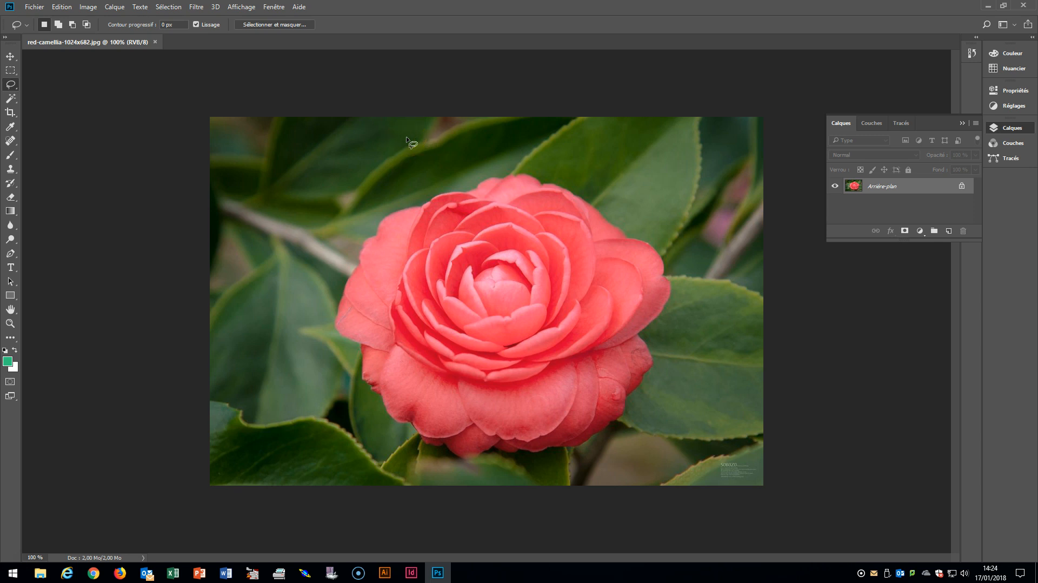
- Try a rectangular marquee selection over the leaves to the upper left of the flower, and deselect it
left_click(10, 70)
left_click_drag(249, 146, 375, 230)
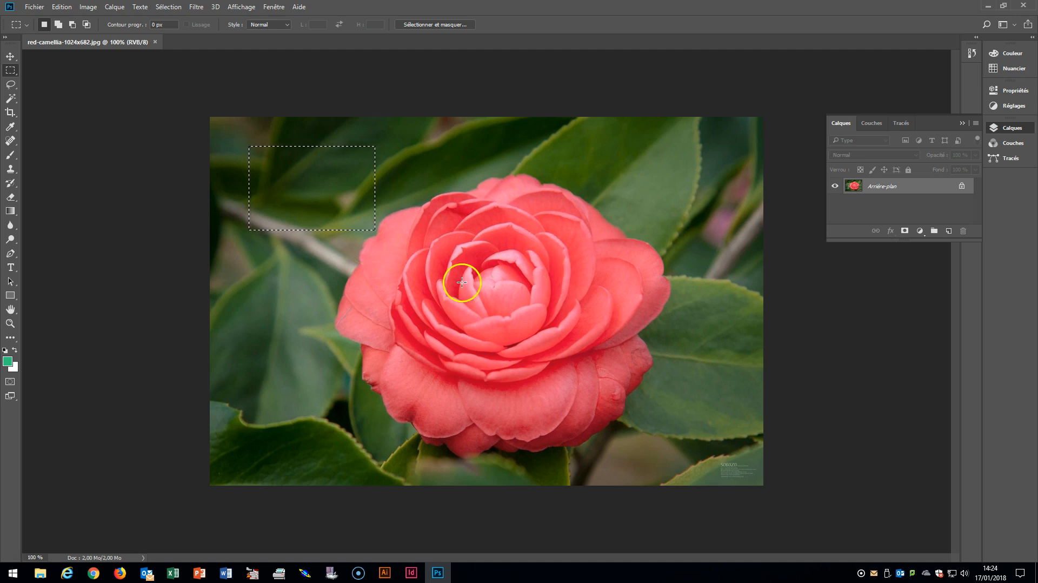
left_click(523, 324)
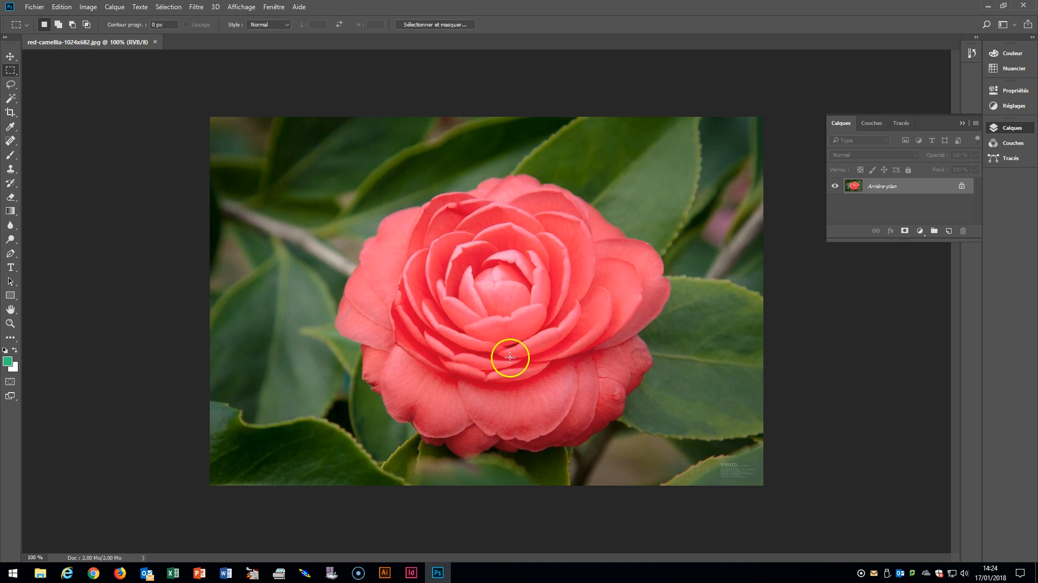
- Trace a freehand Lasso selection around the whole camellia flower
left_click(10, 85)
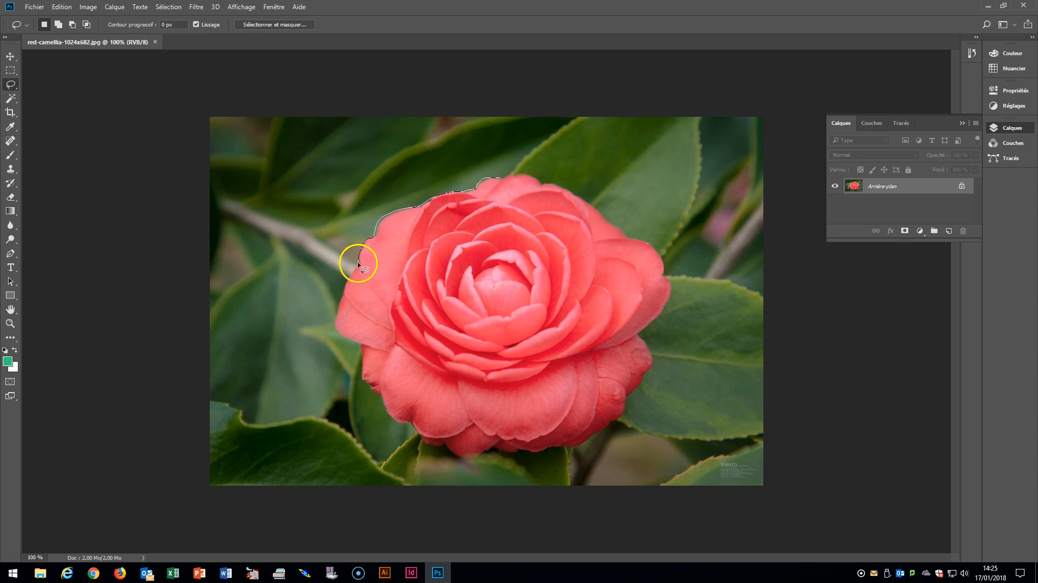
mouse_move(342, 300)
left_mouse_down()
mouse_move(336, 329)
mouse_move(366, 346)
mouse_move(368, 387)
mouse_move(418, 436)
mouse_move(473, 457)
mouse_move(573, 450)
mouse_move(601, 432)
mouse_move(650, 362)
mouse_move(669, 283)
mouse_move(662, 258)
mouse_move(557, 184)
mouse_move(496, 175)
left_mouse_up()
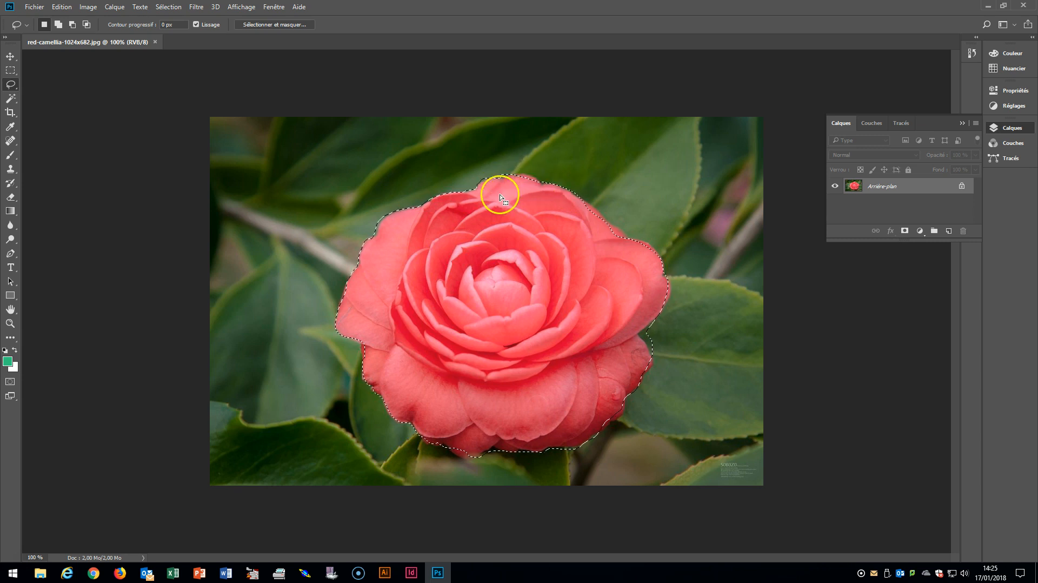
- Try outlining the flower's left petals with straight Polygonal Lasso segments, and clear the selection
right_click(11, 84)
left_click(37, 96)
left_click(353, 134)
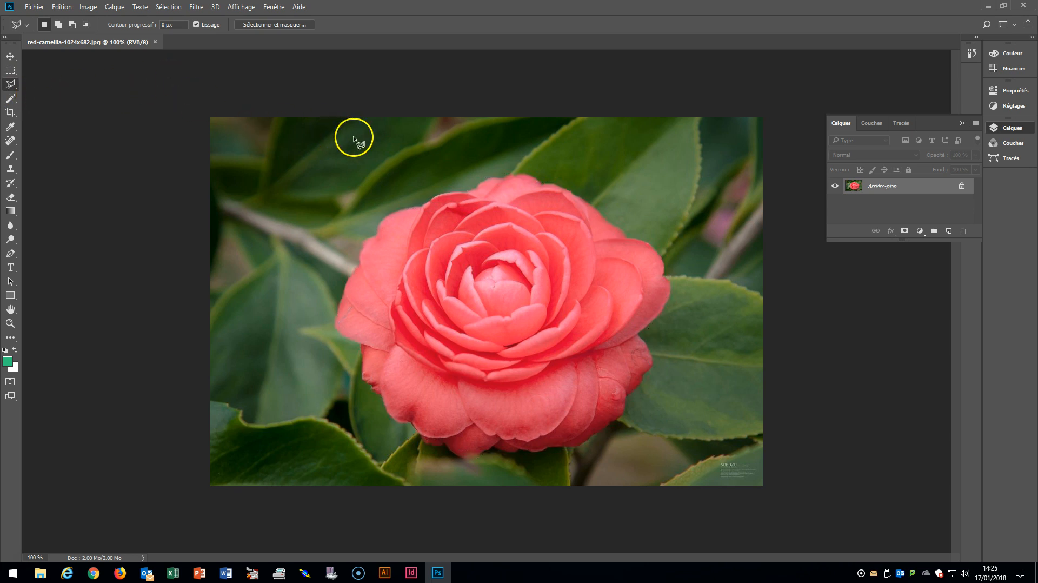
left_click(419, 208)
left_click(383, 218)
left_click(377, 235)
left_click(368, 239)
left_click(365, 243)
left_click(365, 249)
left_click(361, 253)
left_click(360, 265)
left_click(351, 274)
left_click(343, 297)
left_click(336, 322)
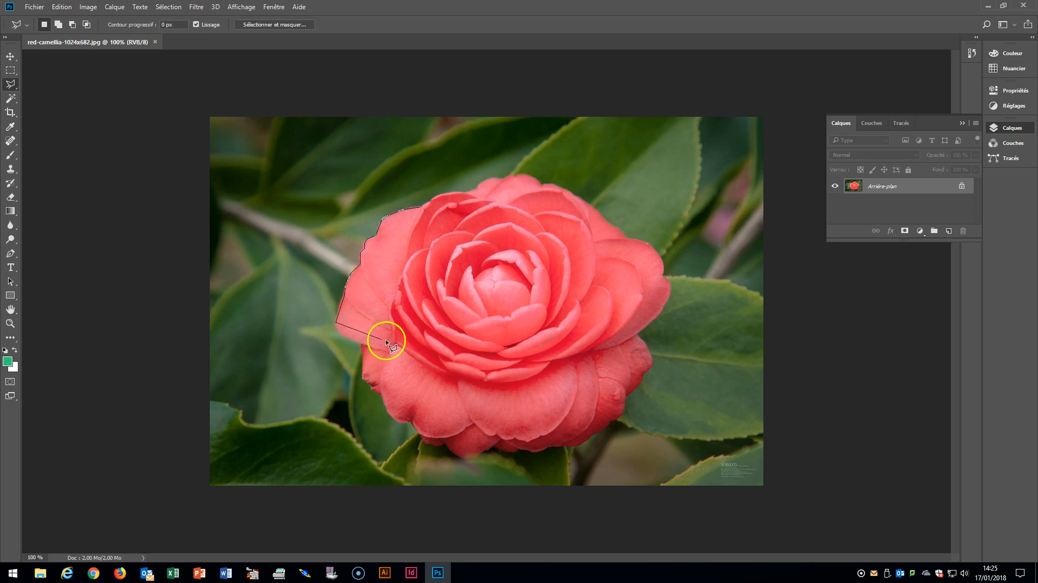
double_click(407, 321)
key("ctrl+d")
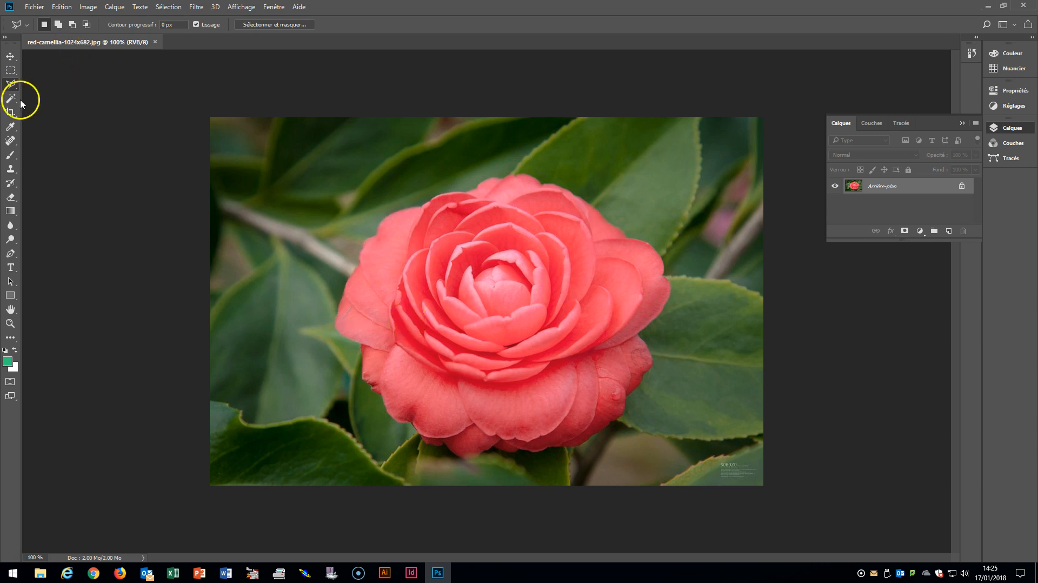
- Try selecting the whole flower along its edge with the Magnetic Lasso, and deselect it
left_click(11, 84)
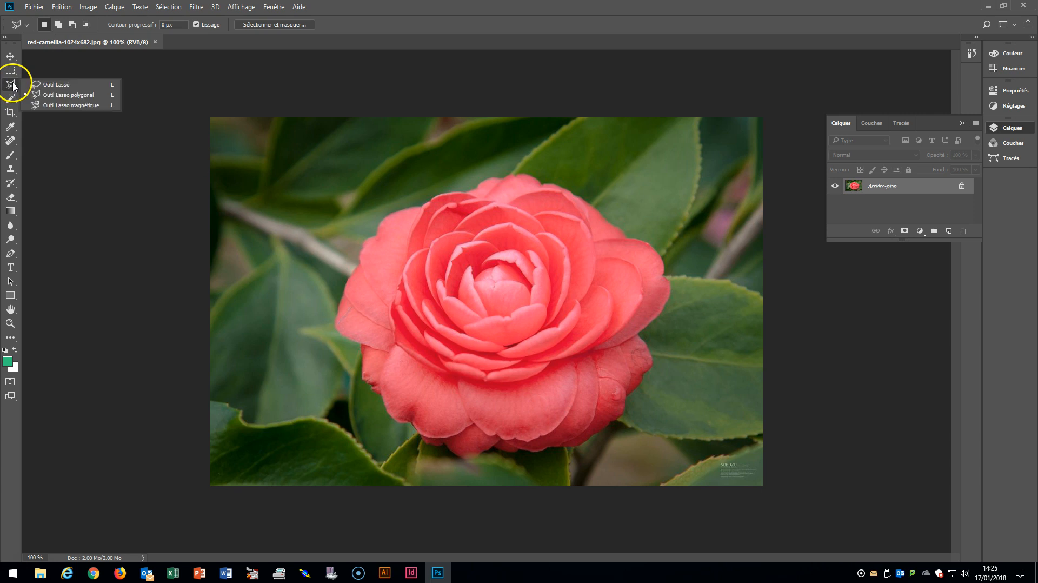
left_click(57, 106)
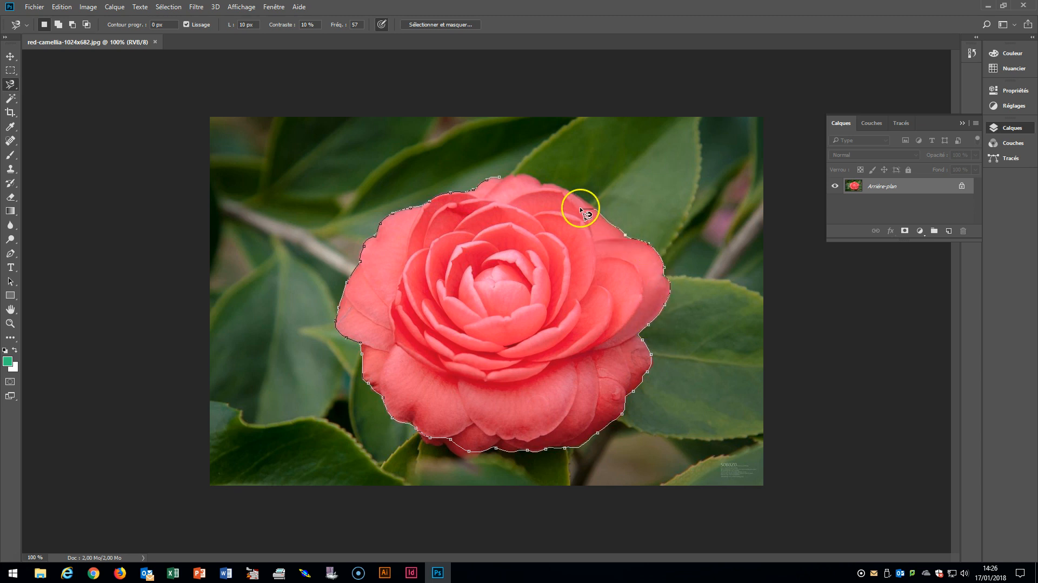
left_click(499, 177)
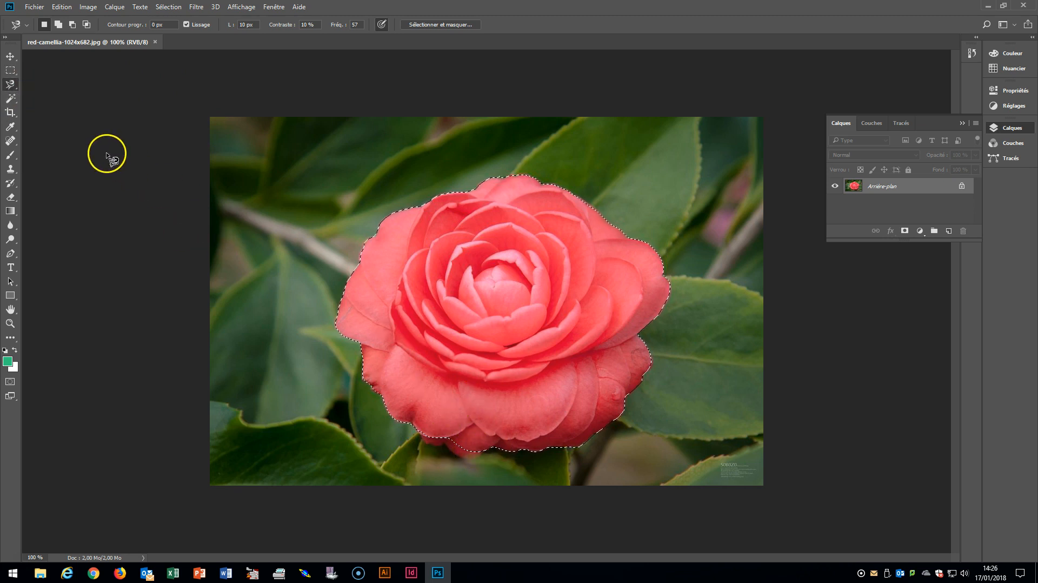
key("ctrl+d")
- Select the flower with the Quick Selection tool and invert the selection to cover the surrounding leaves
left_click(9, 100)
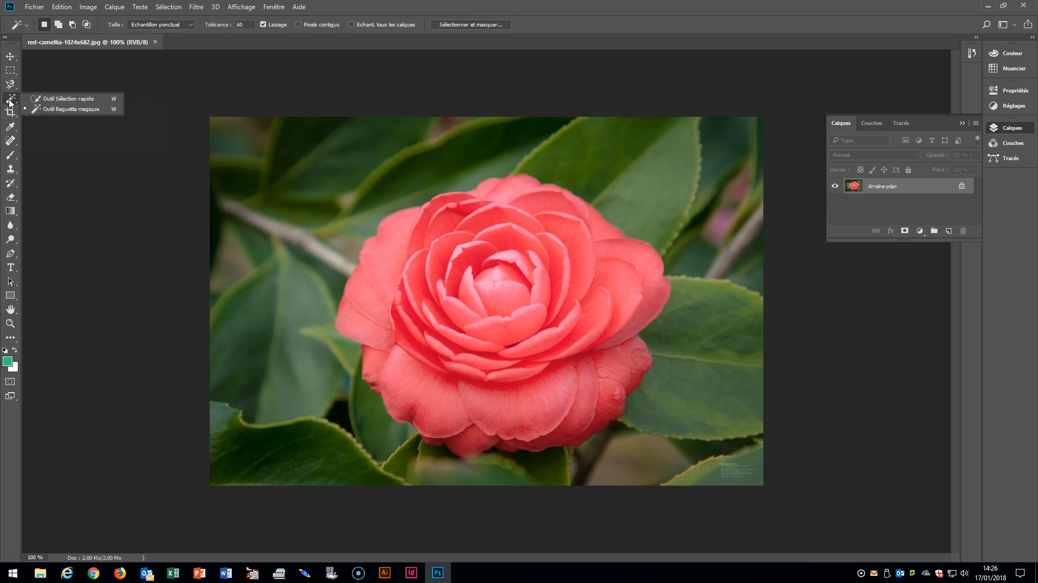
left_click(59, 109)
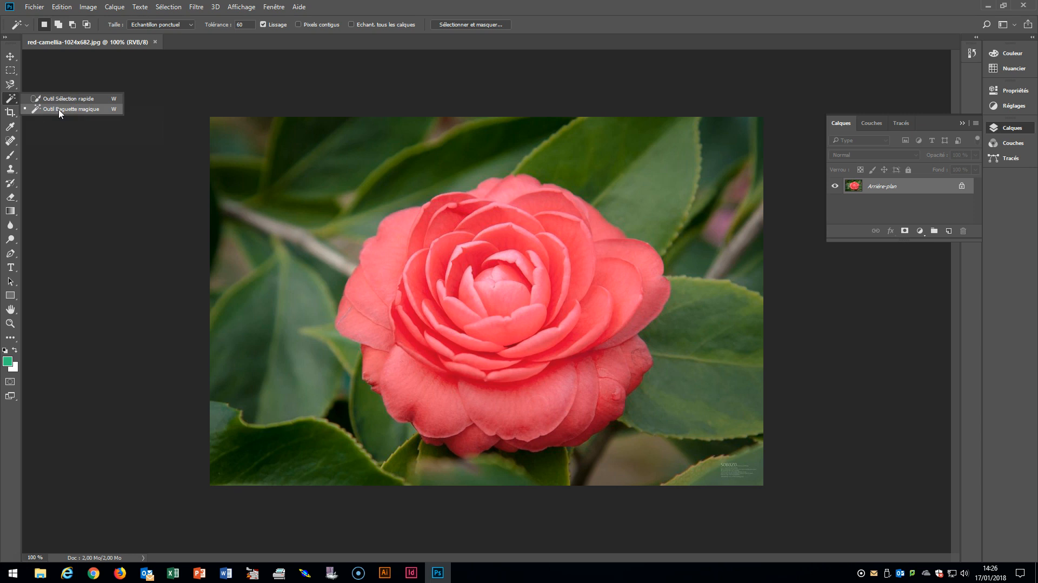
left_click(63, 100)
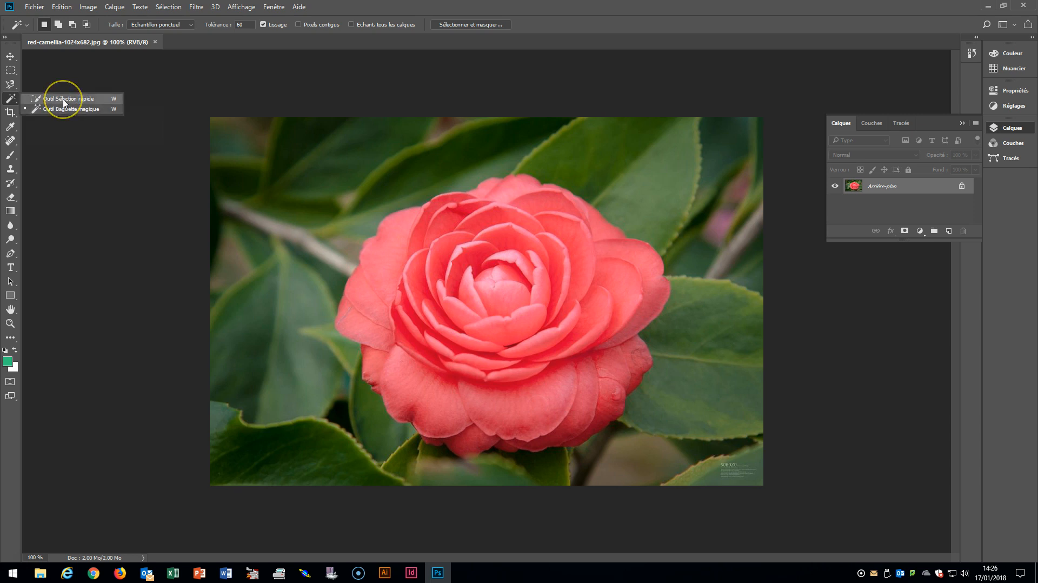
left_click(64, 100)
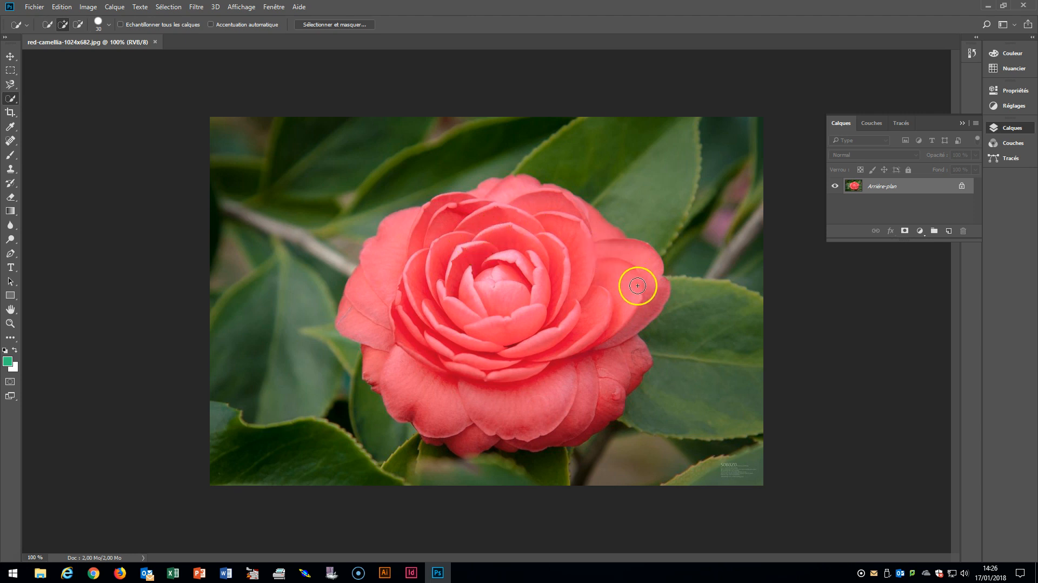
mouse_move(627, 301)
left_mouse_down()
mouse_move(609, 318)
mouse_move(635, 303)
mouse_move(632, 265)
mouse_move(530, 206)
mouse_move(487, 201)
mouse_move(423, 227)
mouse_move(378, 285)
mouse_move(384, 338)
mouse_move(417, 398)
mouse_move(494, 423)
mouse_move(459, 438)
mouse_move(443, 434)
mouse_move(524, 436)
mouse_move(585, 416)
mouse_move(475, 347)
mouse_move(514, 238)
mouse_move(602, 285)
left_mouse_up()
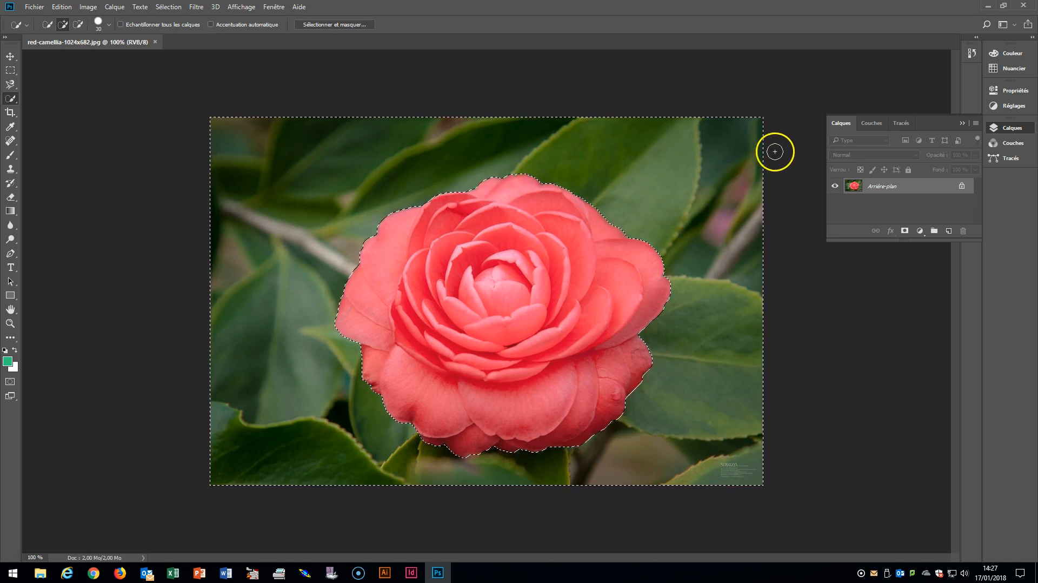
- Unlock the background layer and delete the selected surroundings so only the flower remains on transparency
left_click(899, 187)
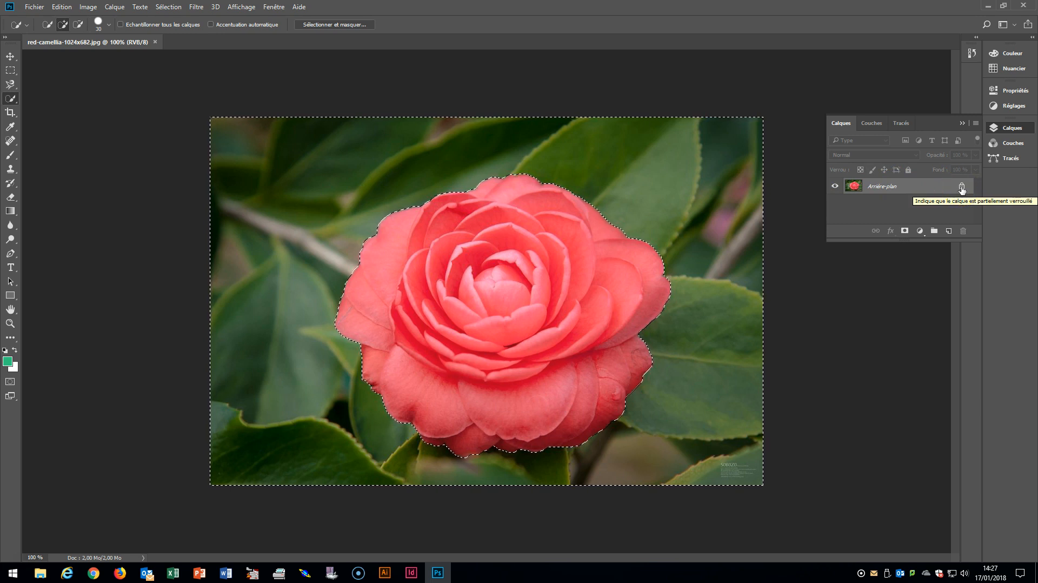
left_click(962, 187)
left_click(882, 188)
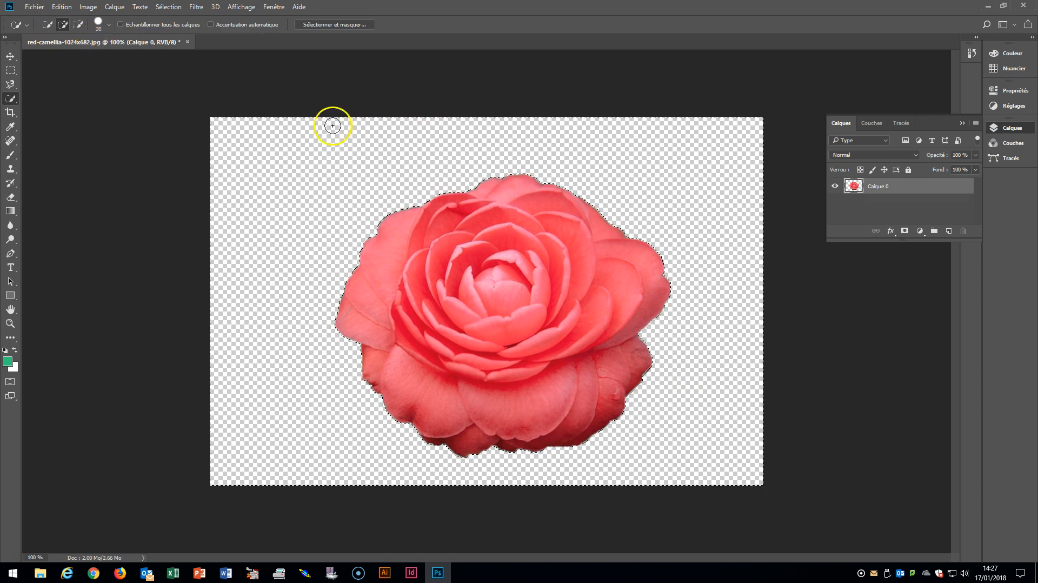
- Save the cut-out flower as a PNG copy named red-camellia-1024x682.png in the image demo folder, accepting the PNG options
left_click(34, 8)
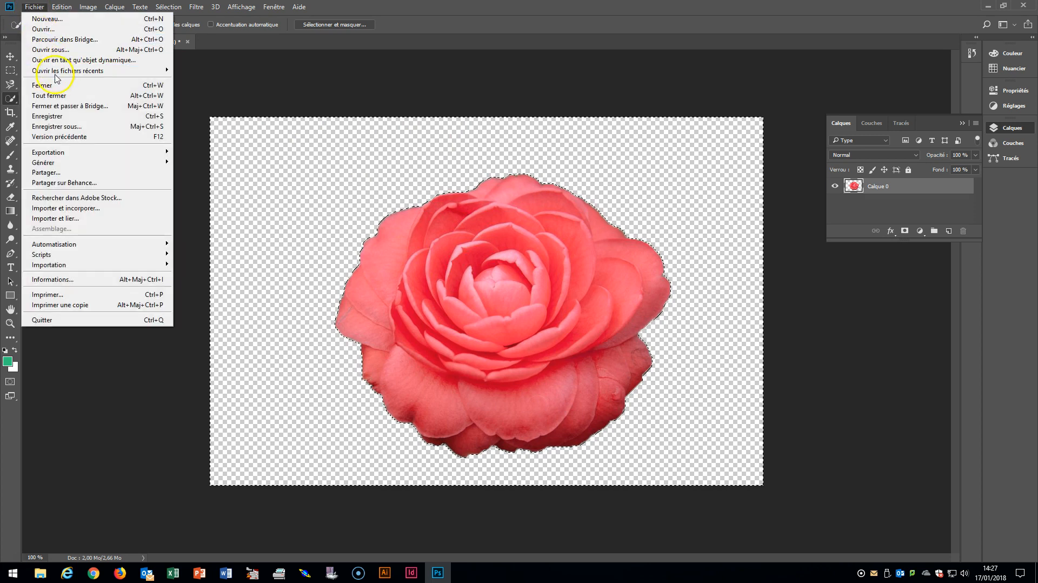
left_click(49, 126)
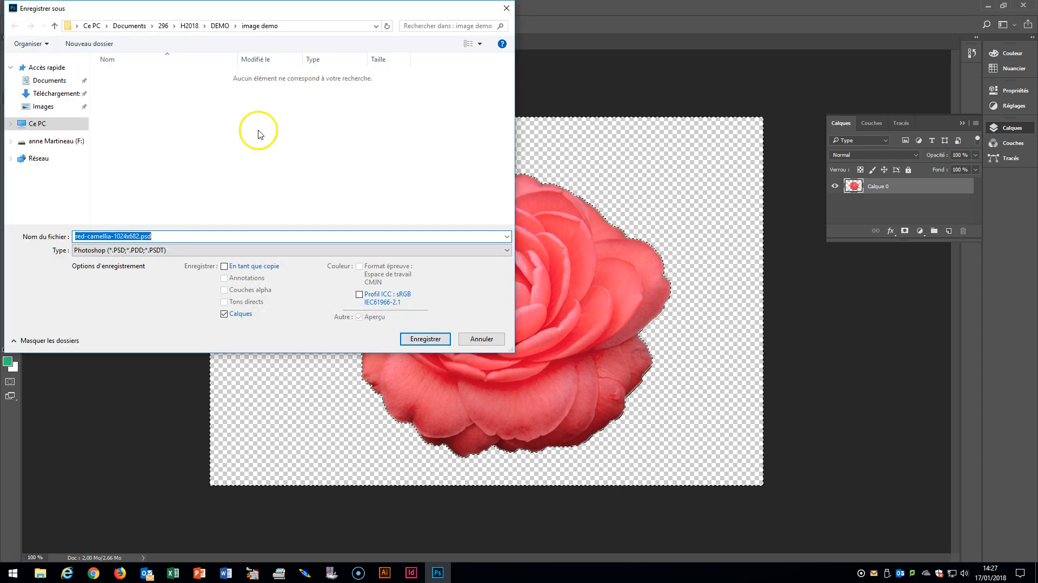
left_click(151, 251)
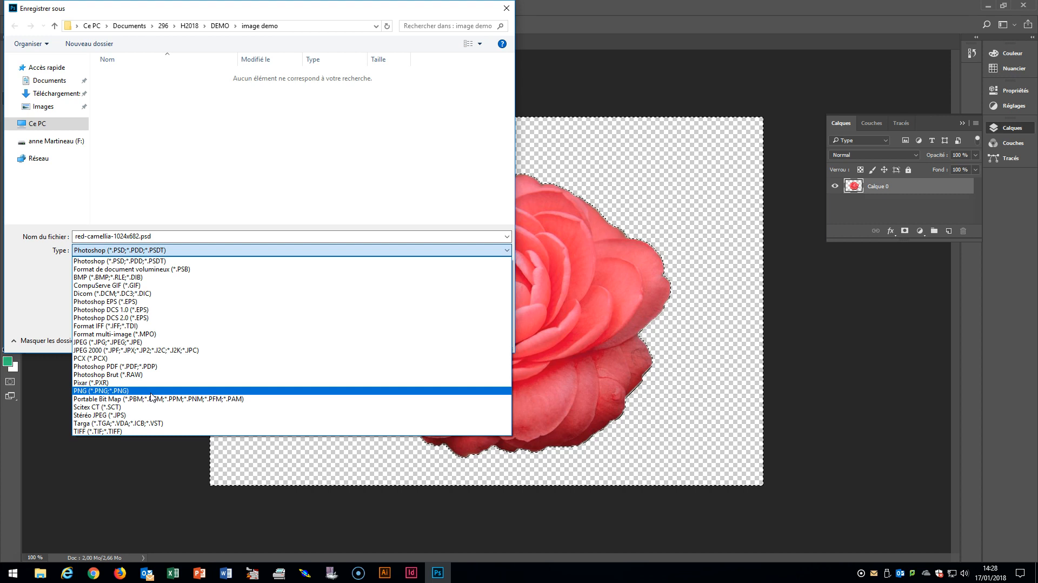
left_click(138, 392)
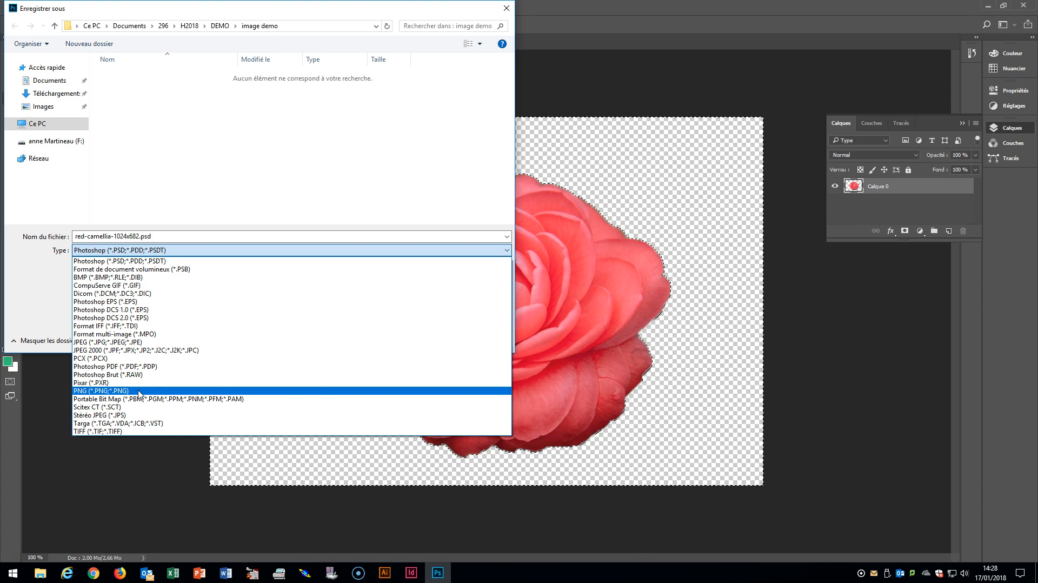
left_click(139, 391)
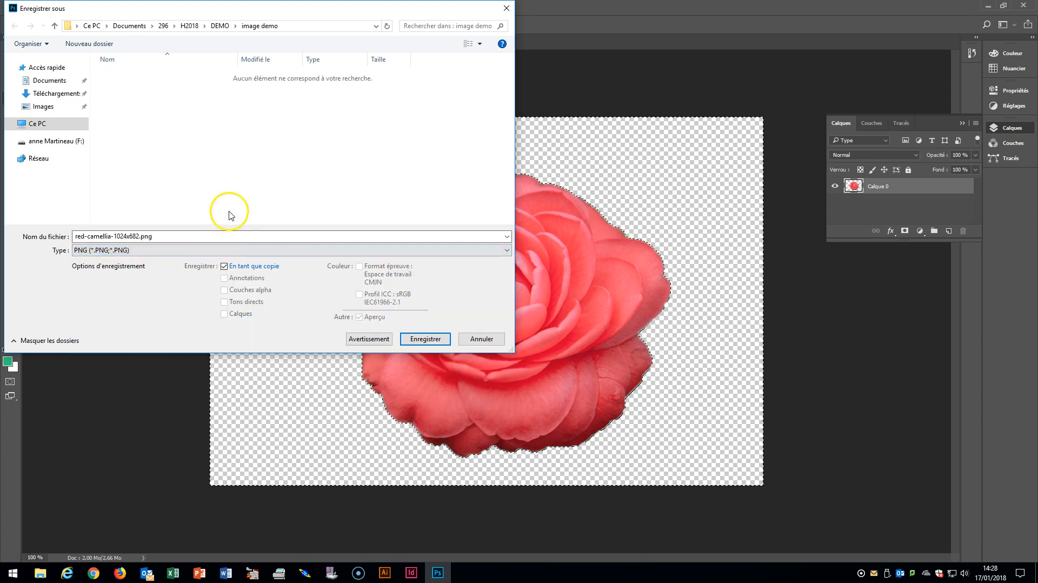
left_click(425, 339)
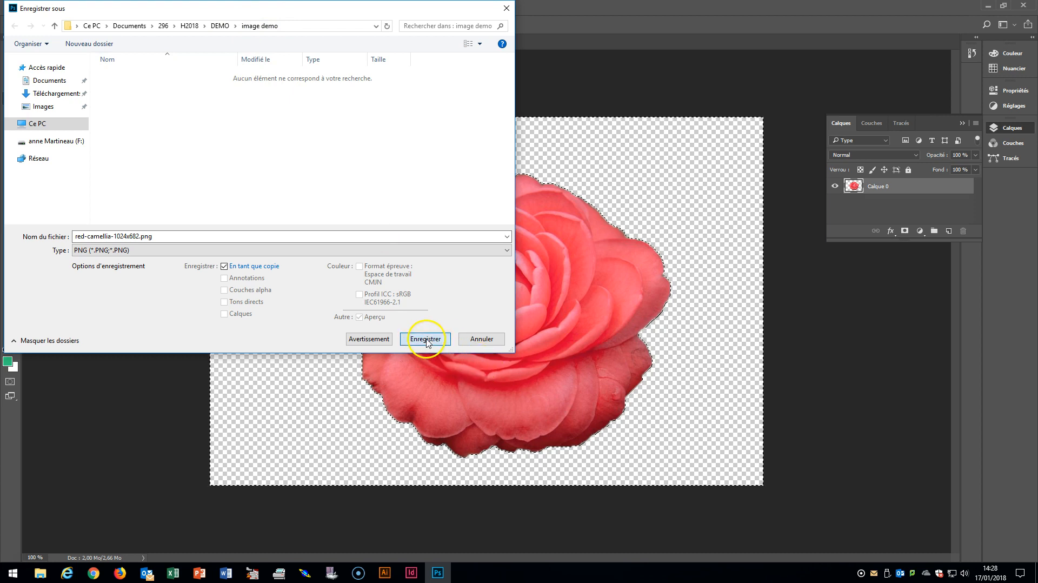
left_click(616, 184)
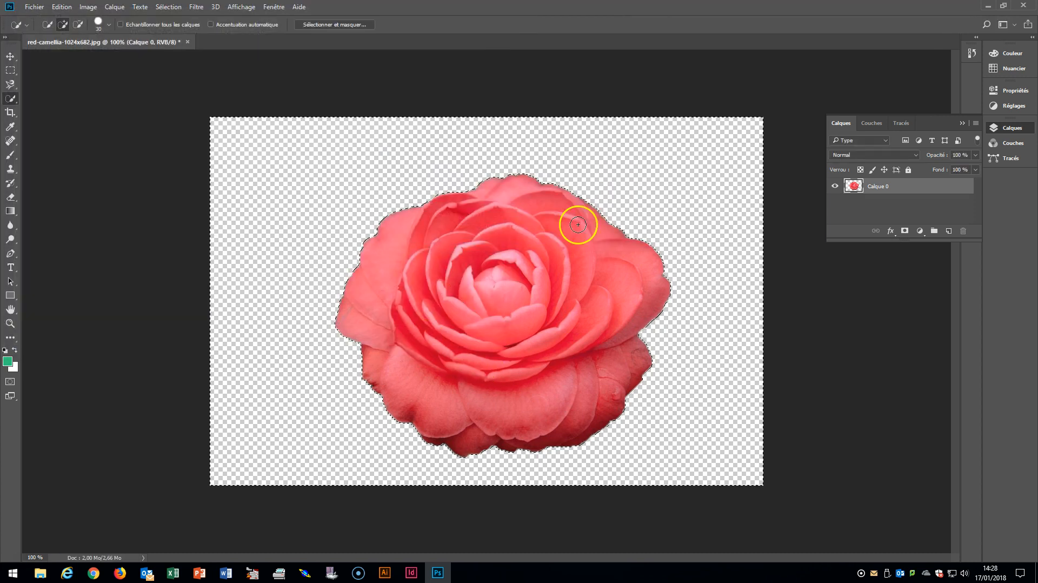
- Switch to Illustrator and place red-camellia-1024x682.png from the image demo folder over the beach beside the woman in planche.ai
left_click(385, 573)
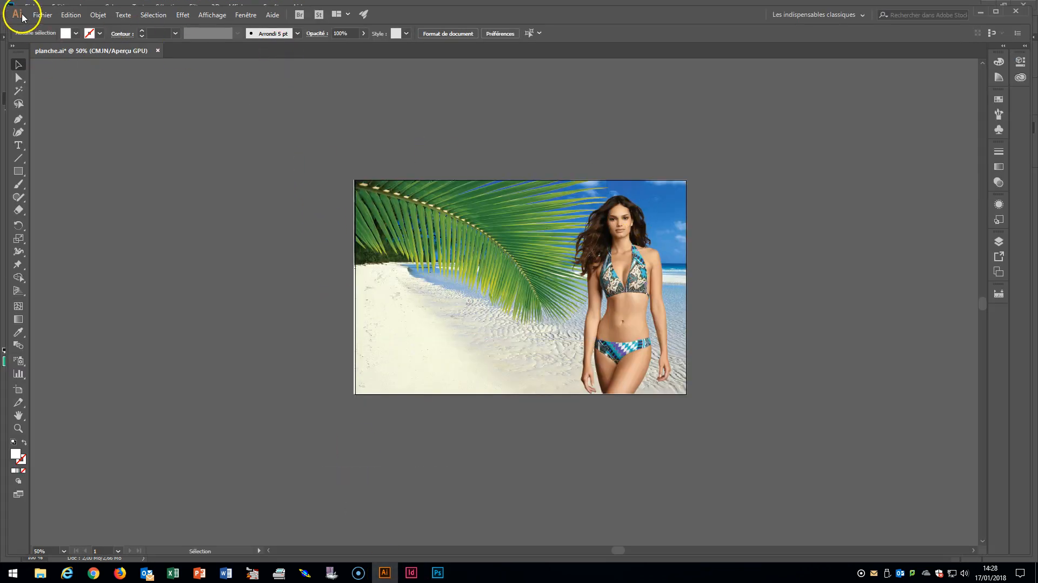
left_click(41, 15)
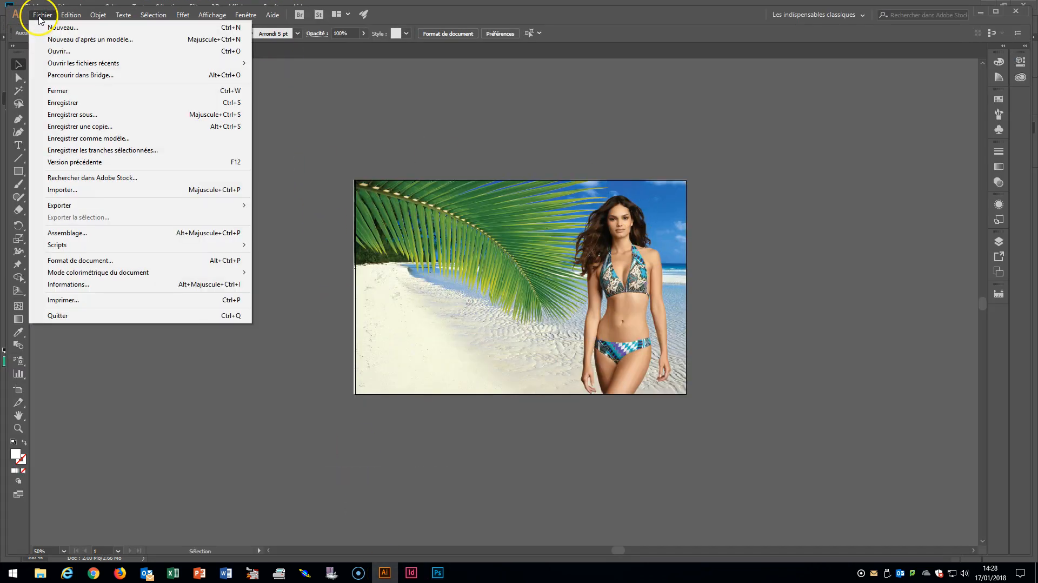
left_click(92, 190)
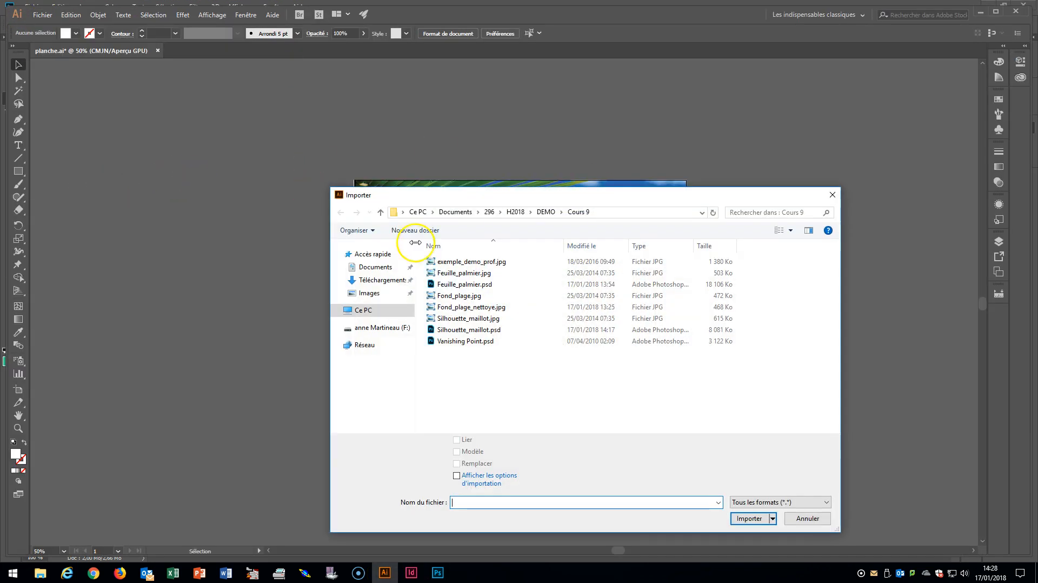
left_click(545, 212)
double_click(469, 387)
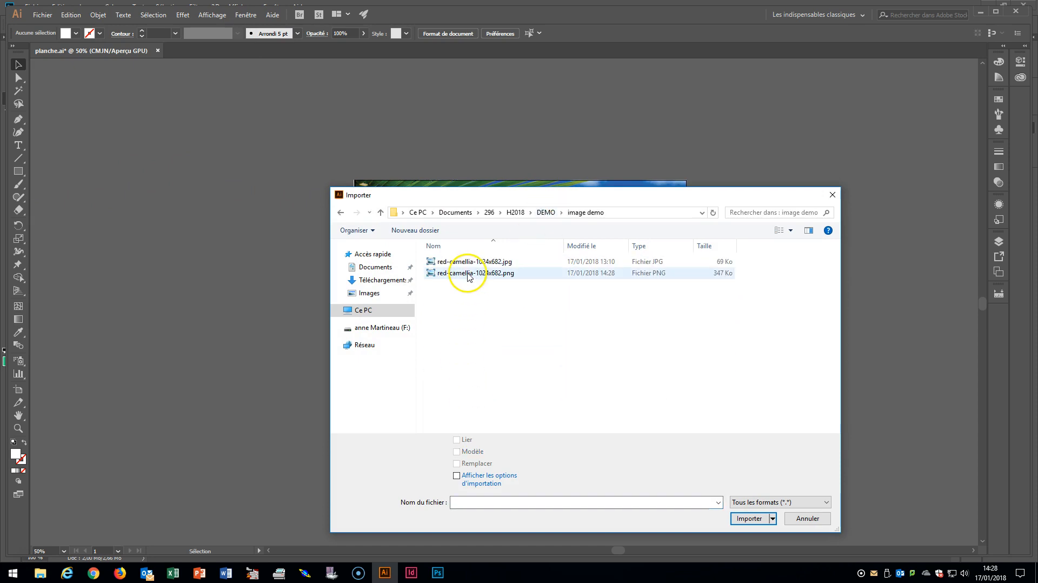
left_click(468, 276)
left_click(749, 518)
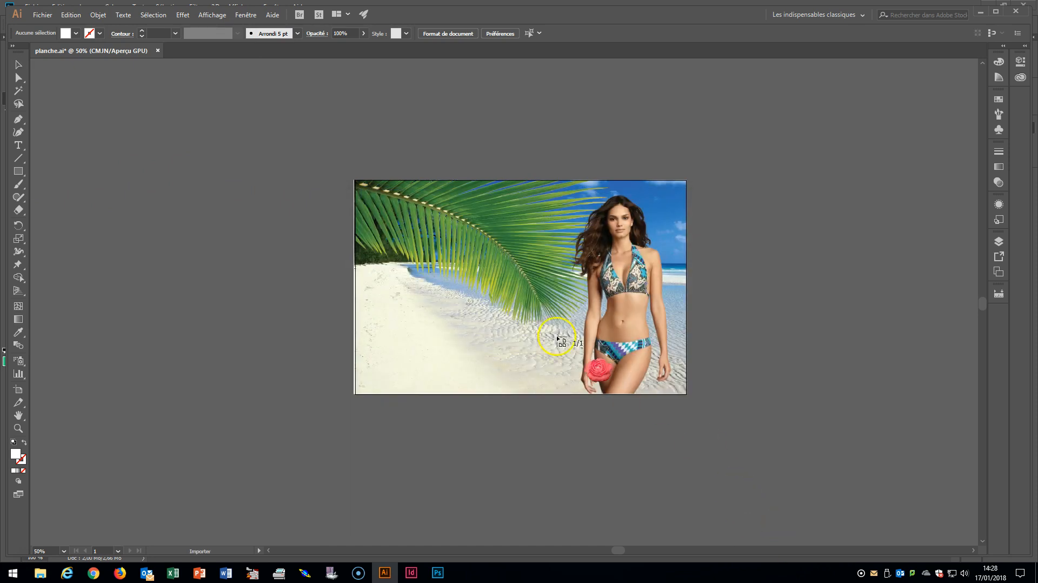
left_click(439, 288)
left_click_drag(557, 338, 481, 265)
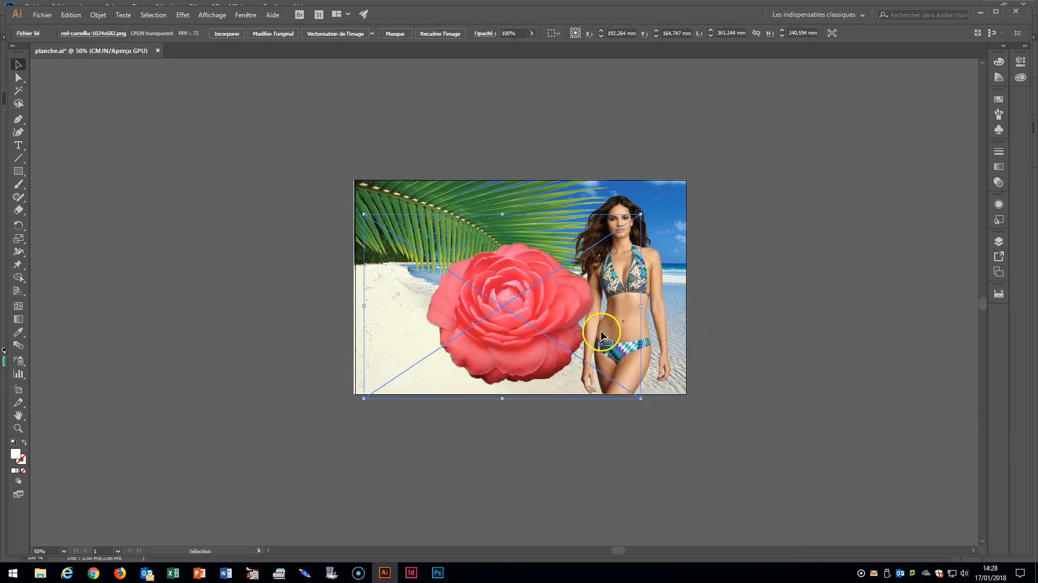
- Scale the placed flower image down to about 270 × 204 mm and embed it in the document
left_click_drag(633, 224, 571, 242)
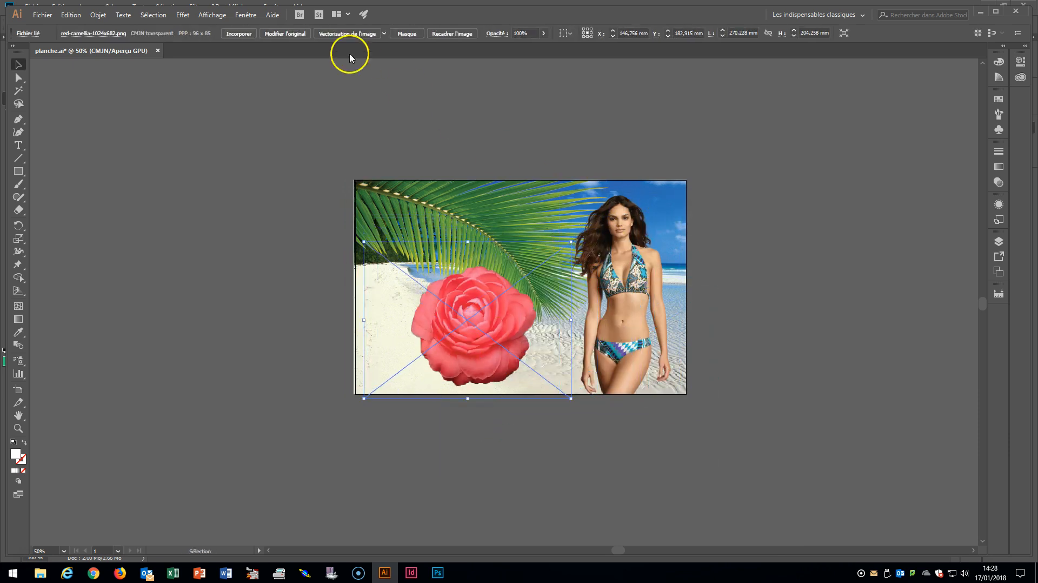
left_click(243, 33)
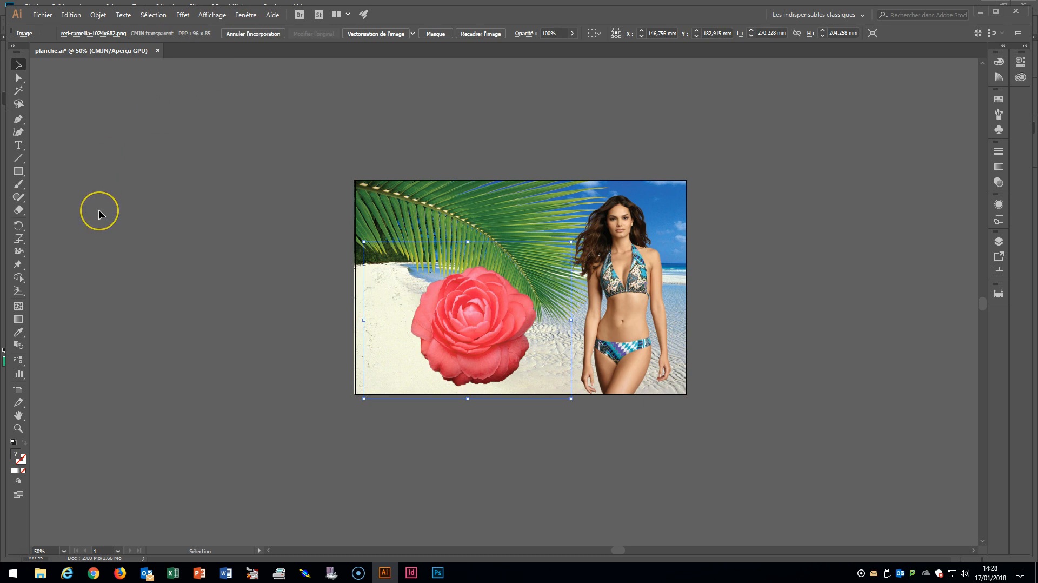